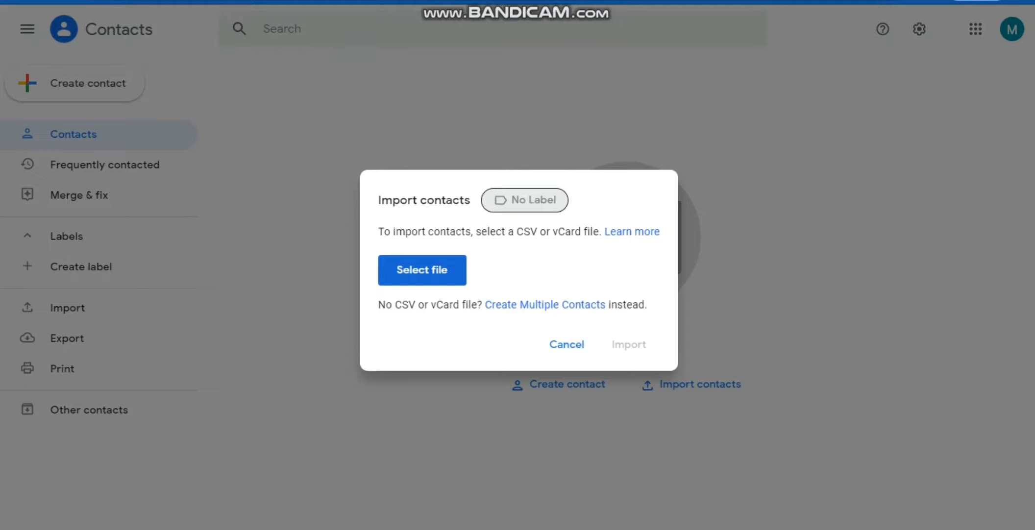
Import the contacts from the file III A (1).csv
click(434, 270)
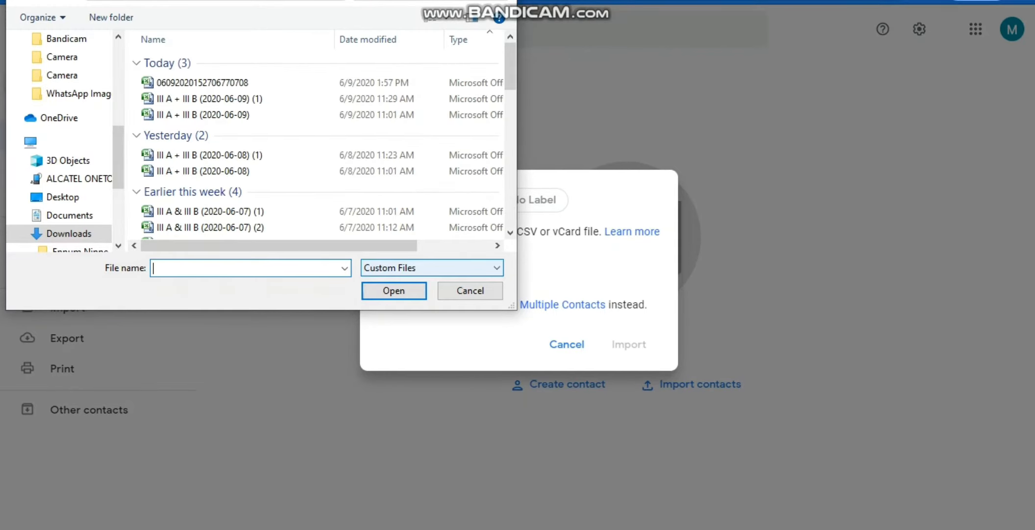
click(730, 219)
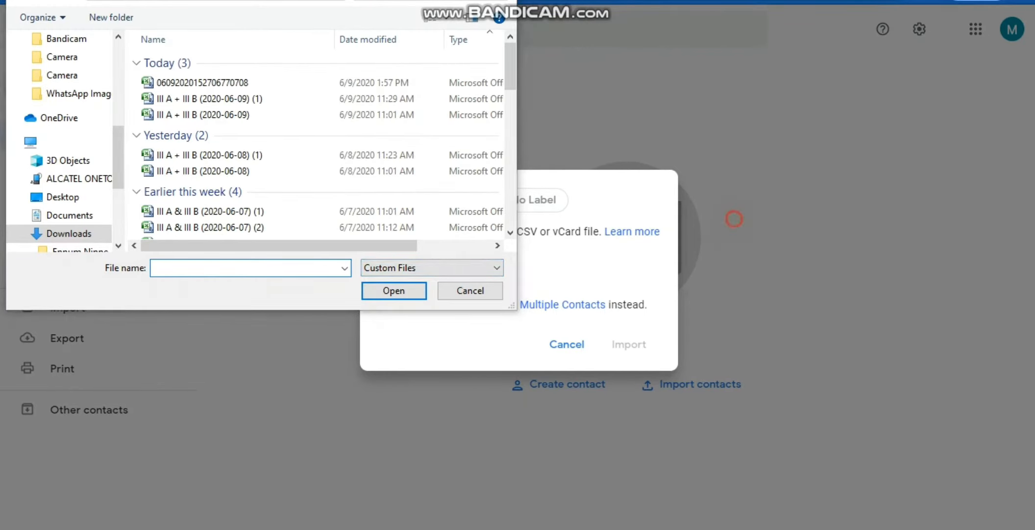
click(220, 269)
text(III)
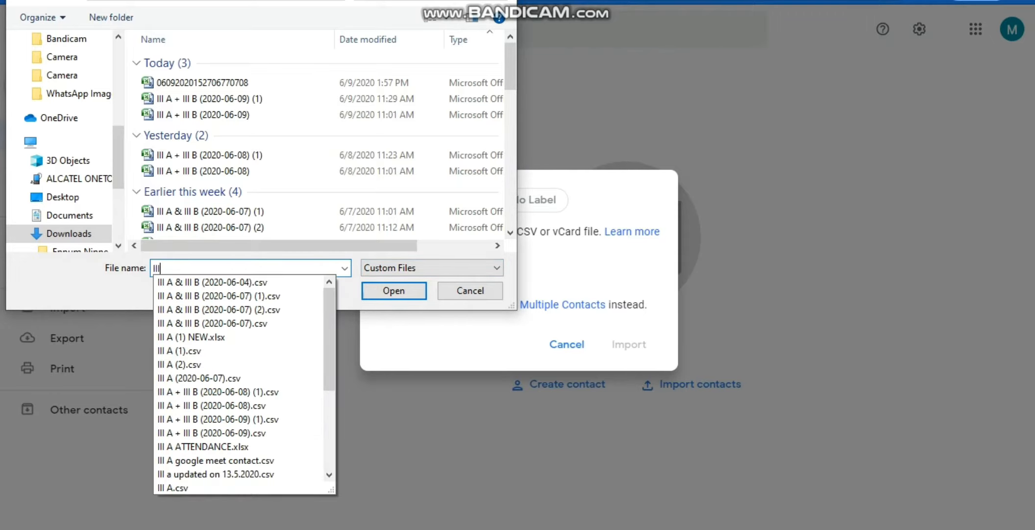
text( A)
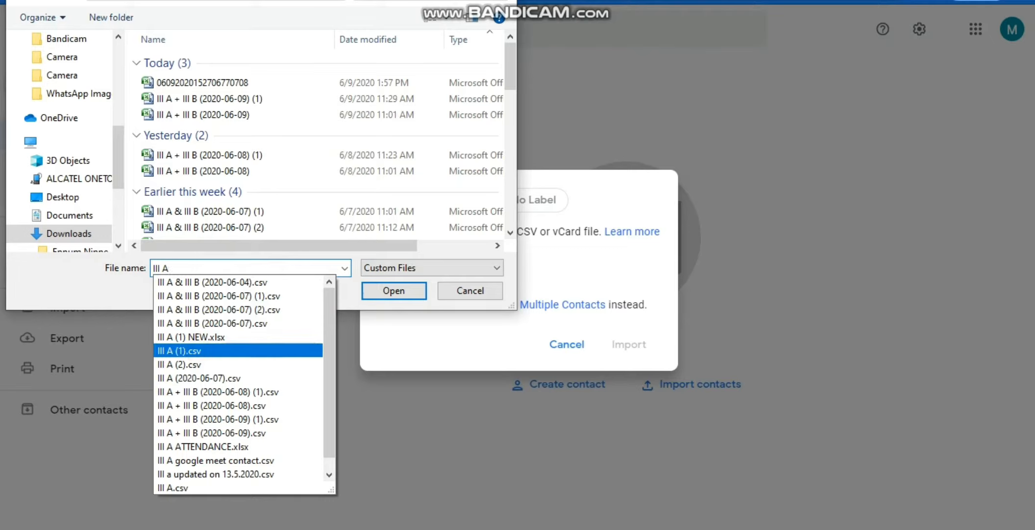
click(191, 350)
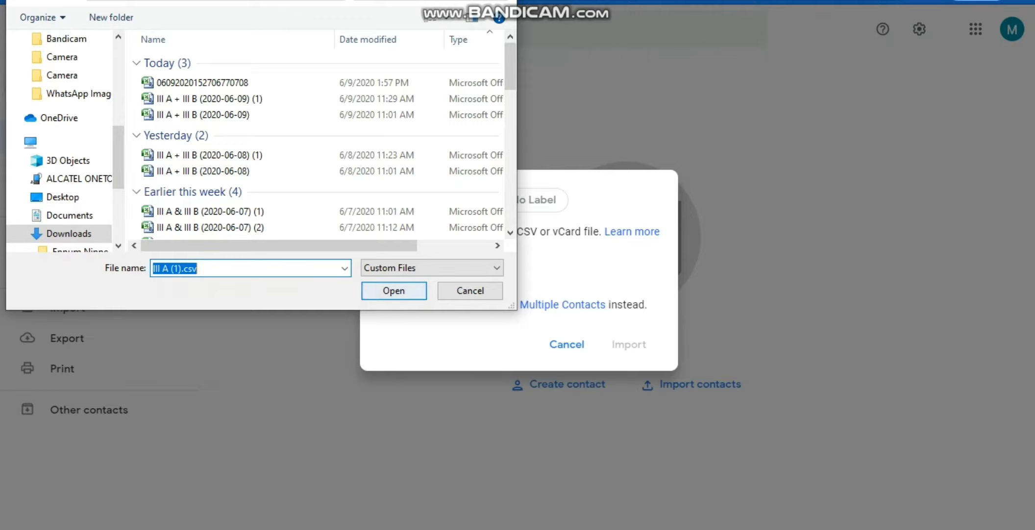
click(409, 291)
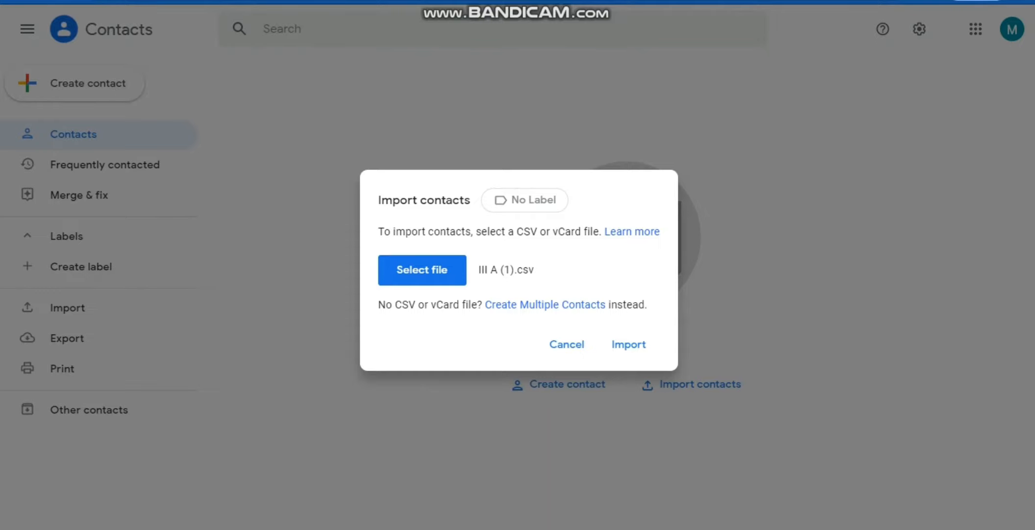
click(628, 345)
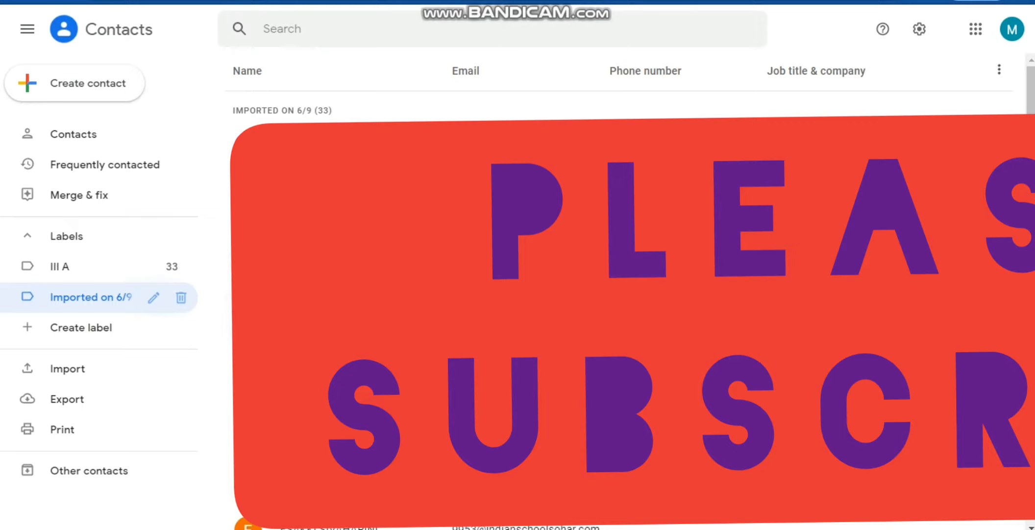
Switch to Google Calendar and create an event titled Science on June 9, 2020
click(975, 29)
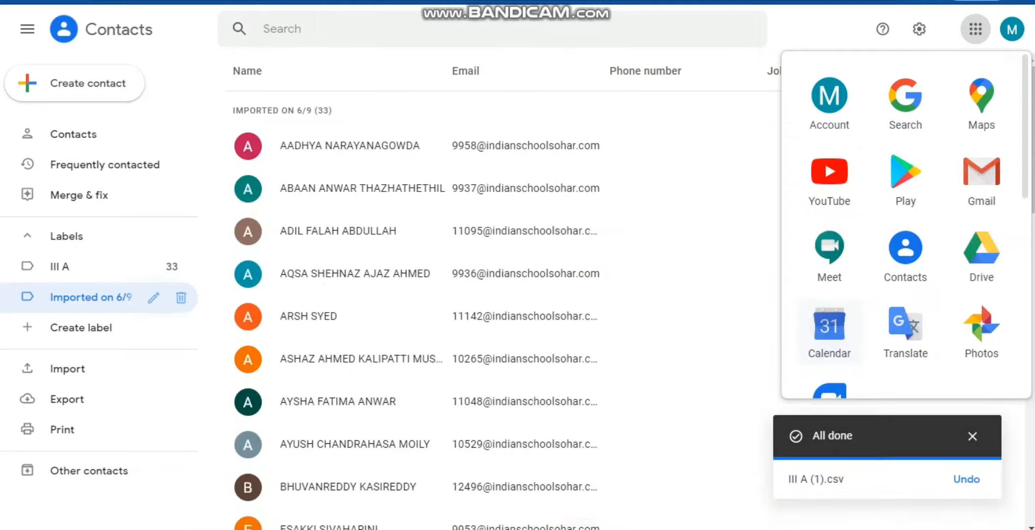
click(828, 333)
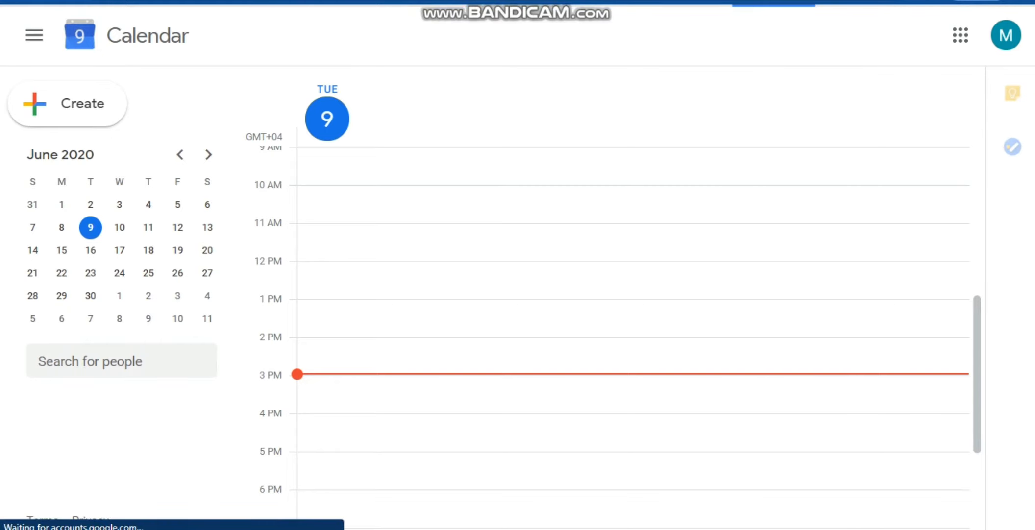
click(442, 312)
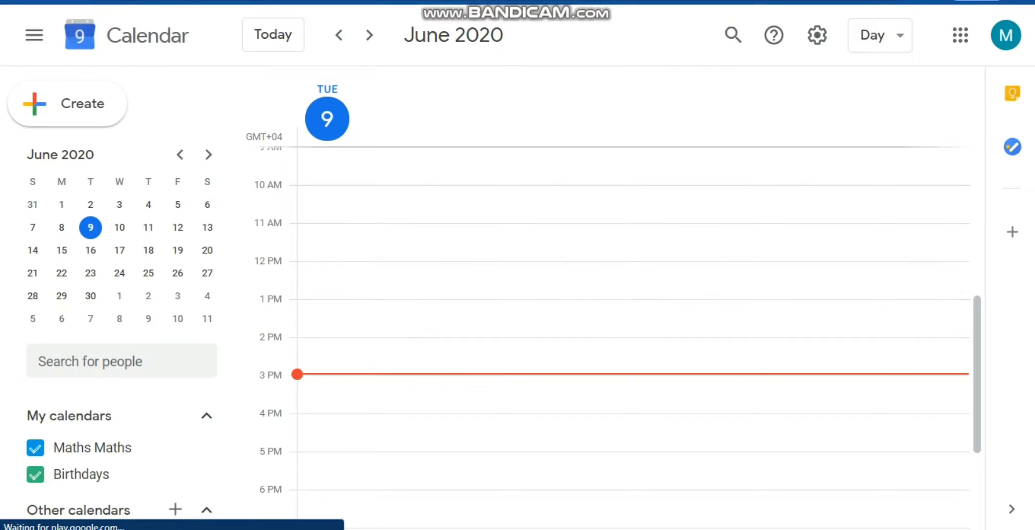
click(395, 430)
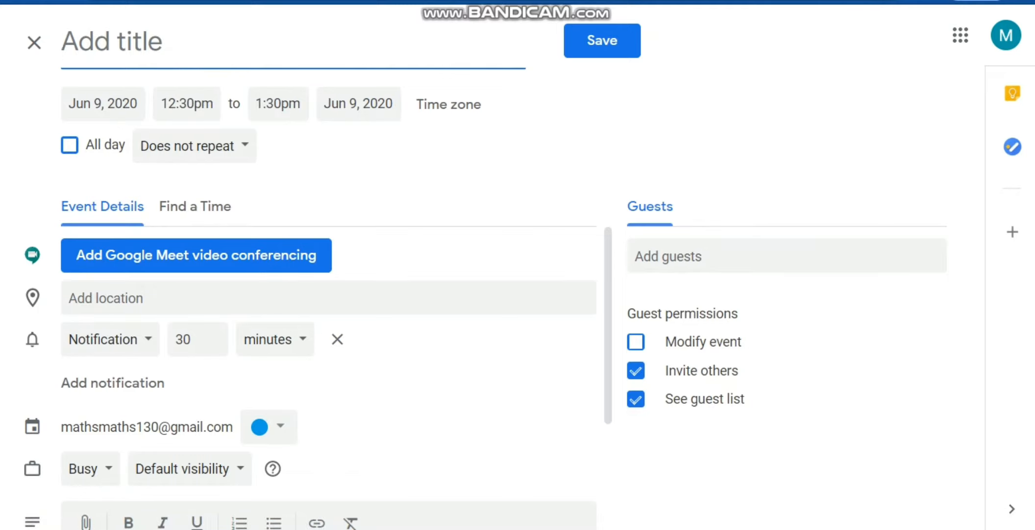
text(S)
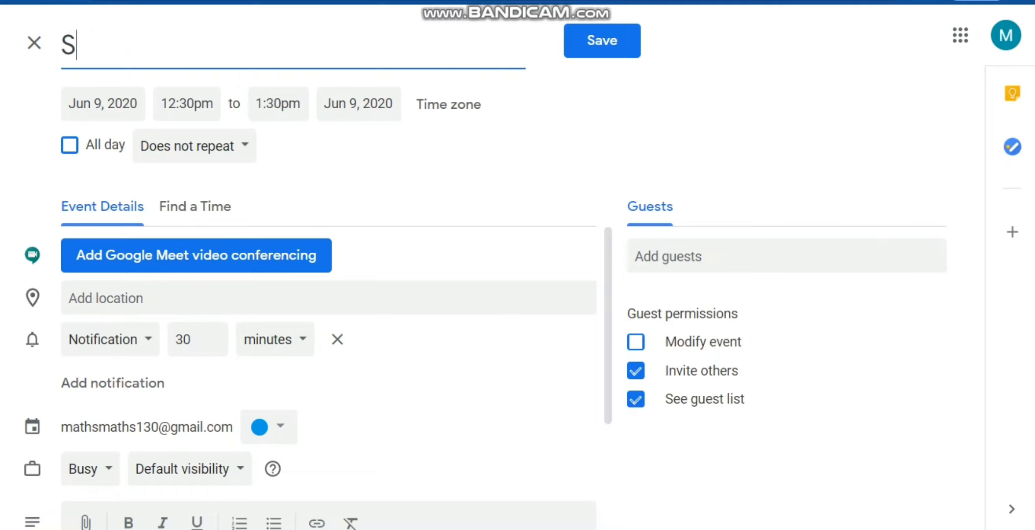
text(cience)
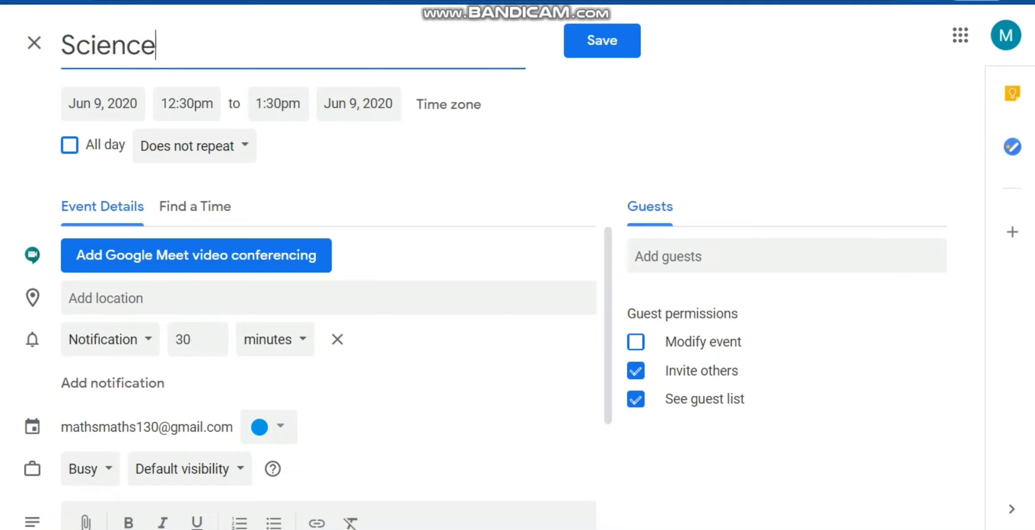
click(206, 67)
Set the Science event to start at 5:00pm and end at 5:30pm
click(196, 105)
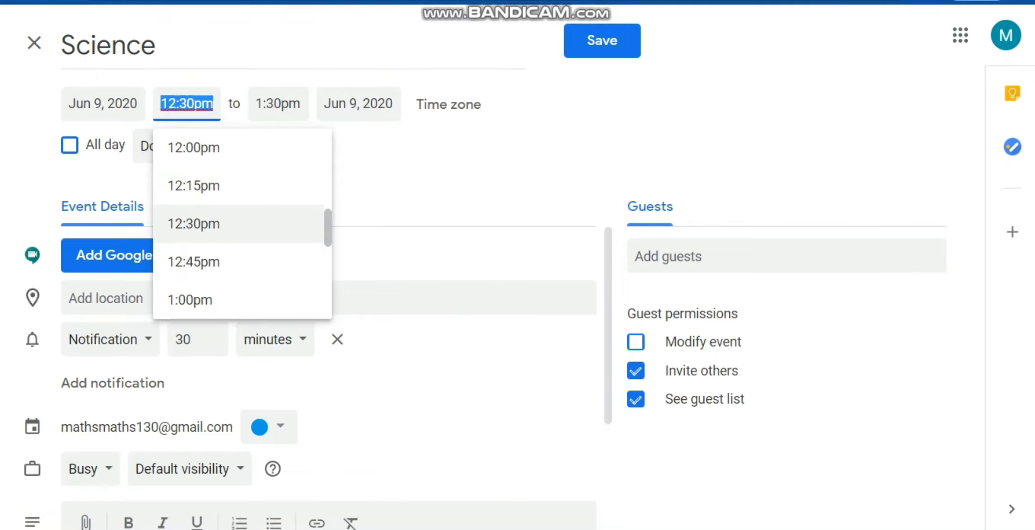
drag(327, 226, 327, 259)
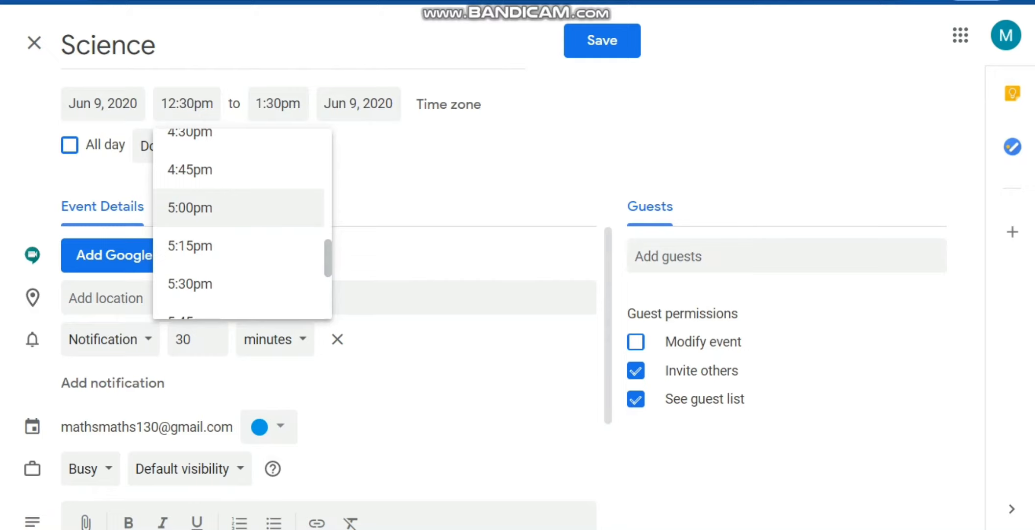
click(192, 207)
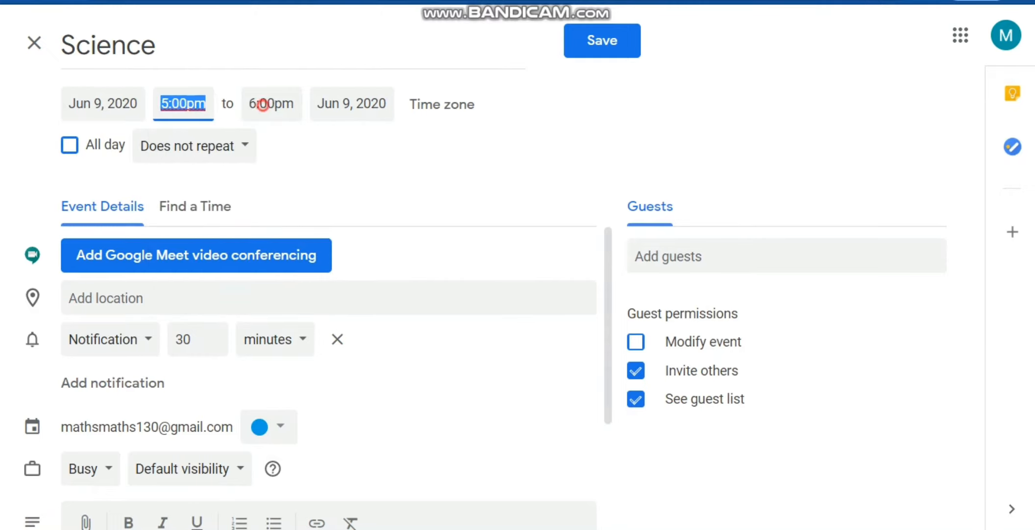
click(262, 104)
key(Up)
key(Up)
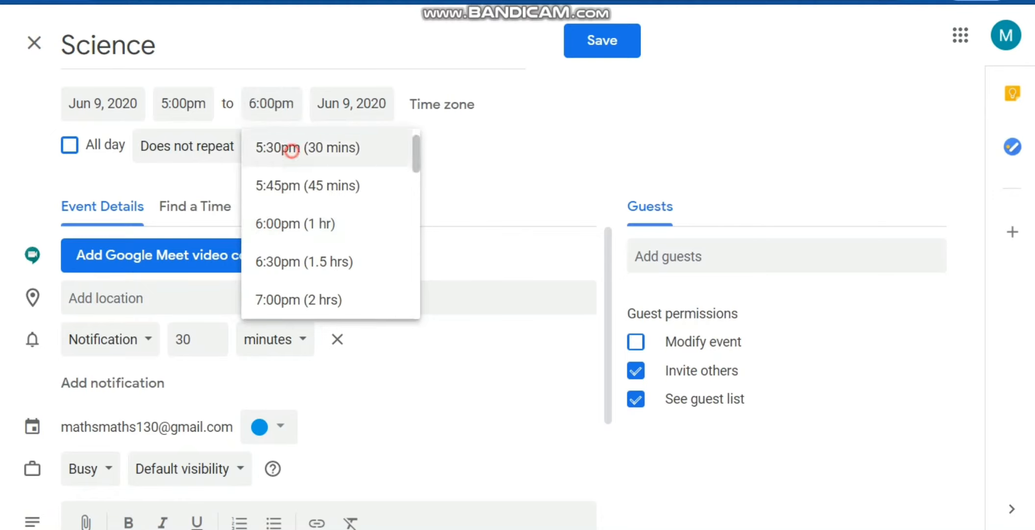
click(291, 147)
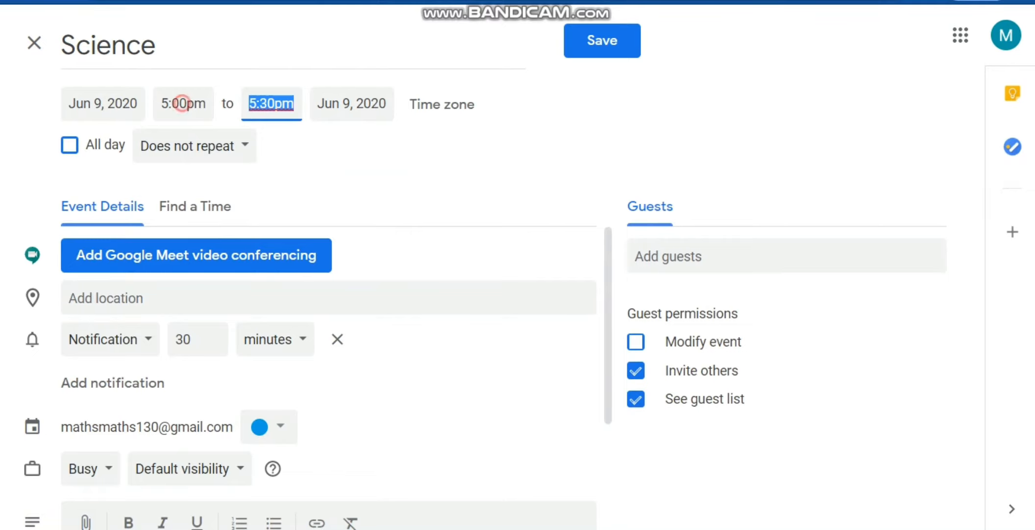
Change the event time to 4:00pm–4:30pm and apply the (GMT+04:00) Gulf Standard Time zone
click(181, 104)
click(168, 104)
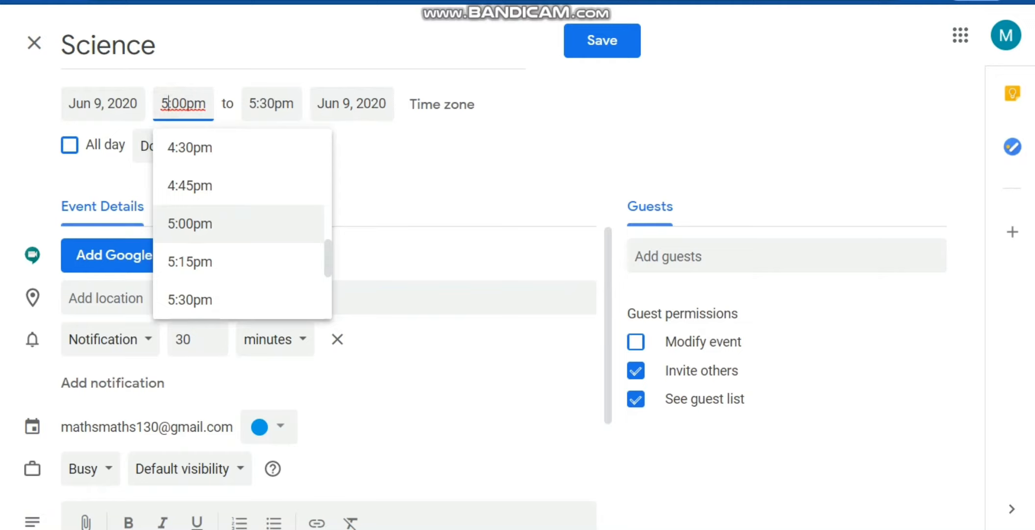
key(BackSpace)
text(4)
key(Tab)
key(Up)
key(Up)
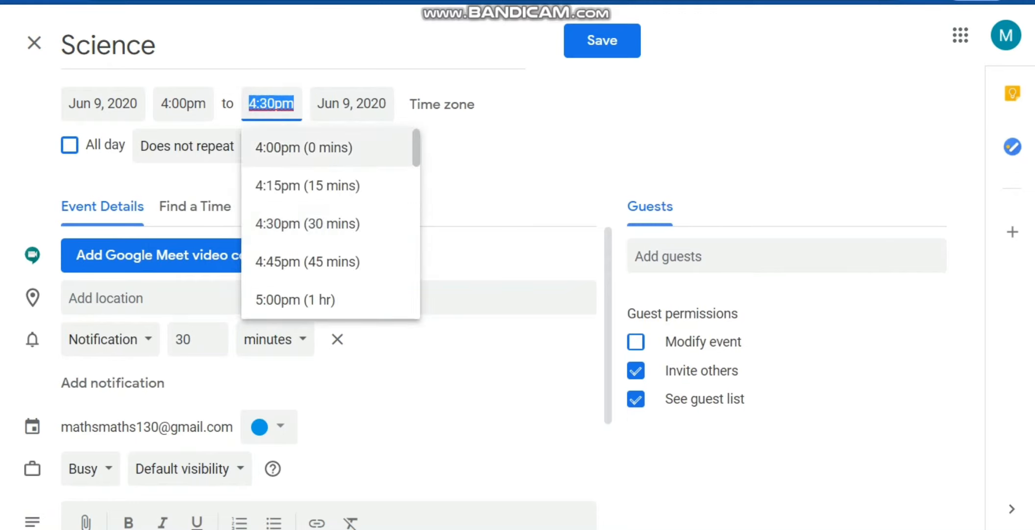
key(Down)
key(Down)
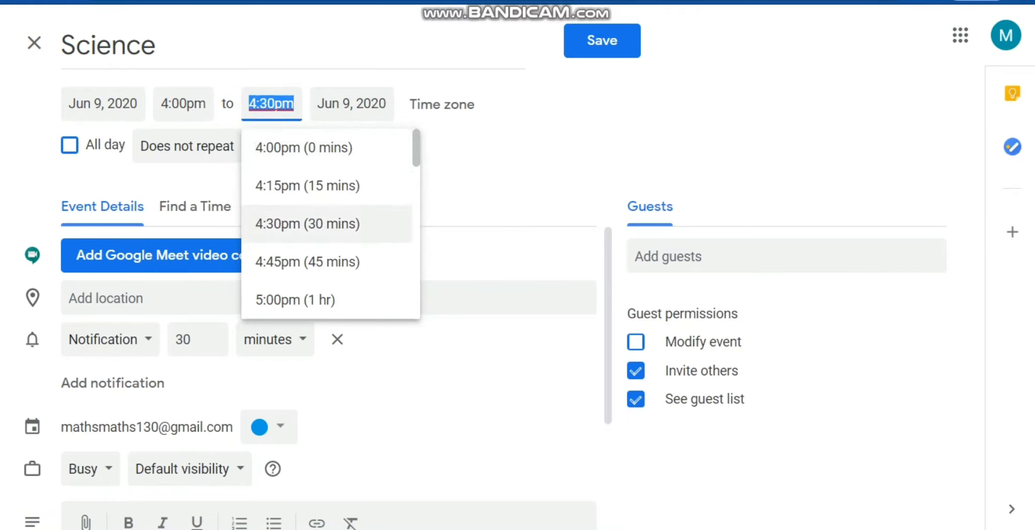
click(295, 227)
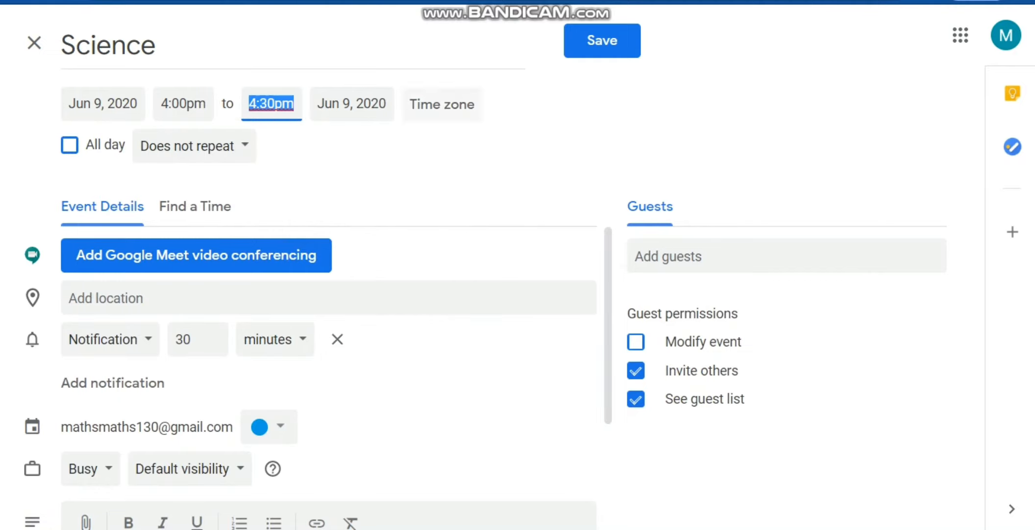
click(446, 106)
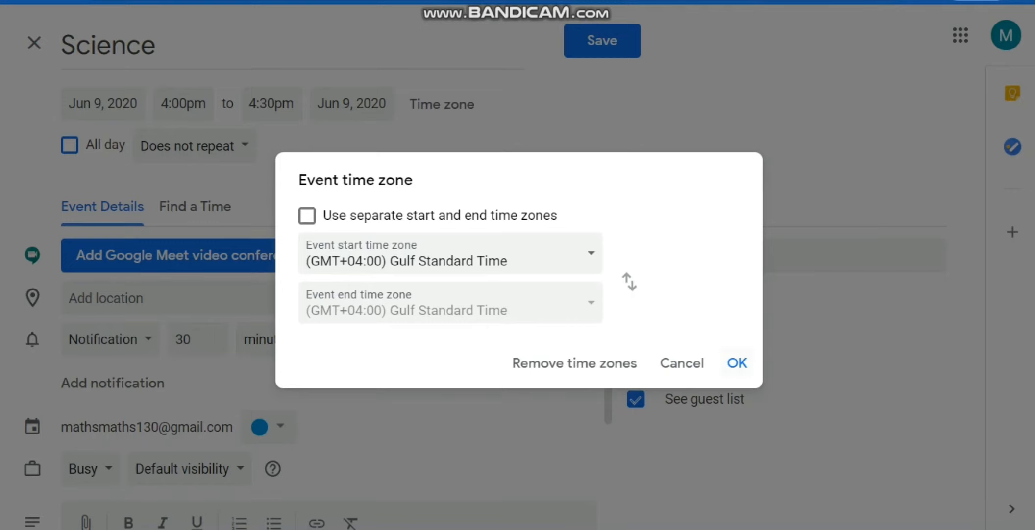
click(737, 363)
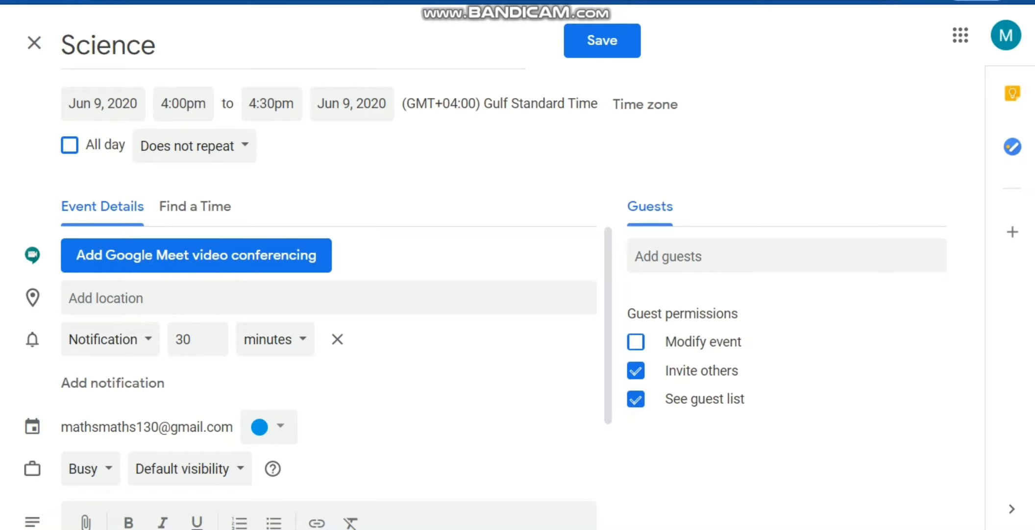
Examine the event's repeat options and the custom recurrence settings without applying any of them
click(243, 146)
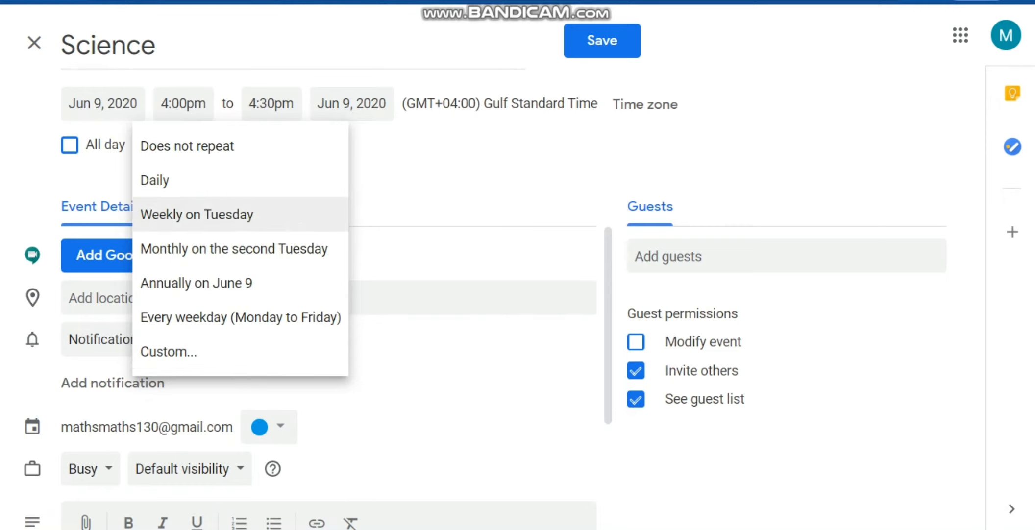
key(Down)
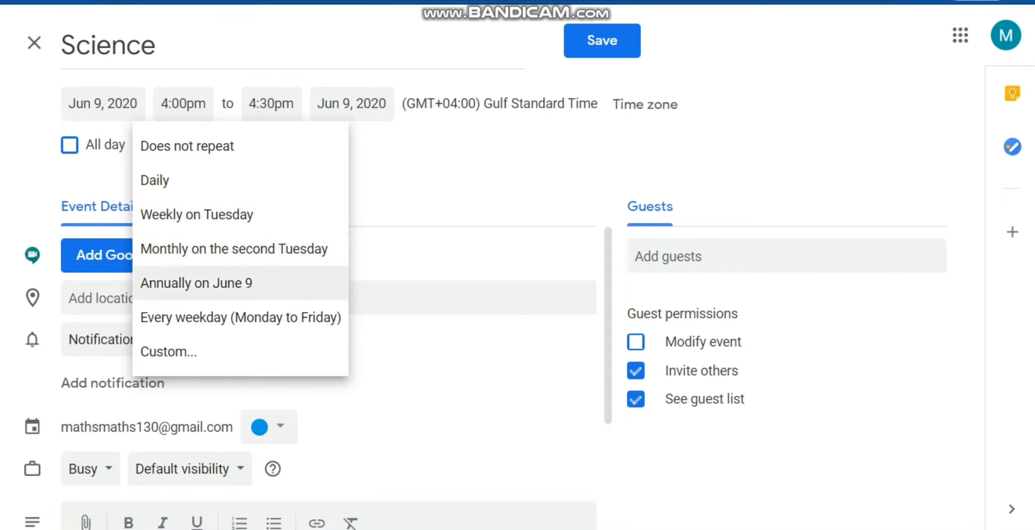
key(Down)
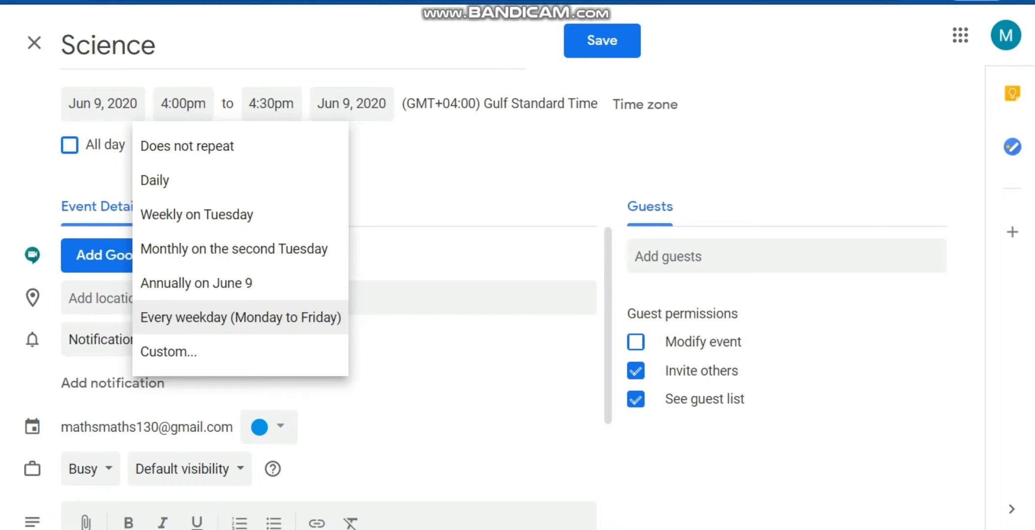
key(Down)
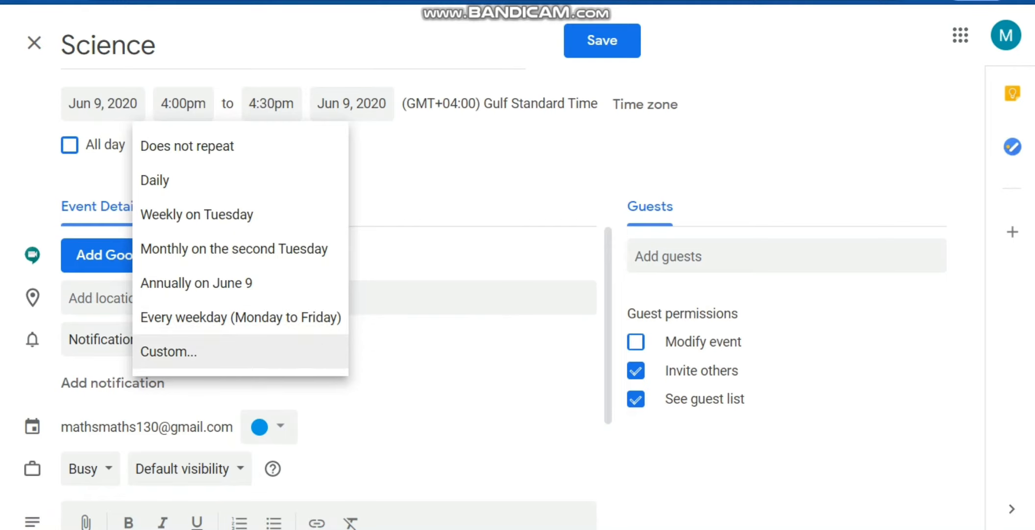
click(190, 352)
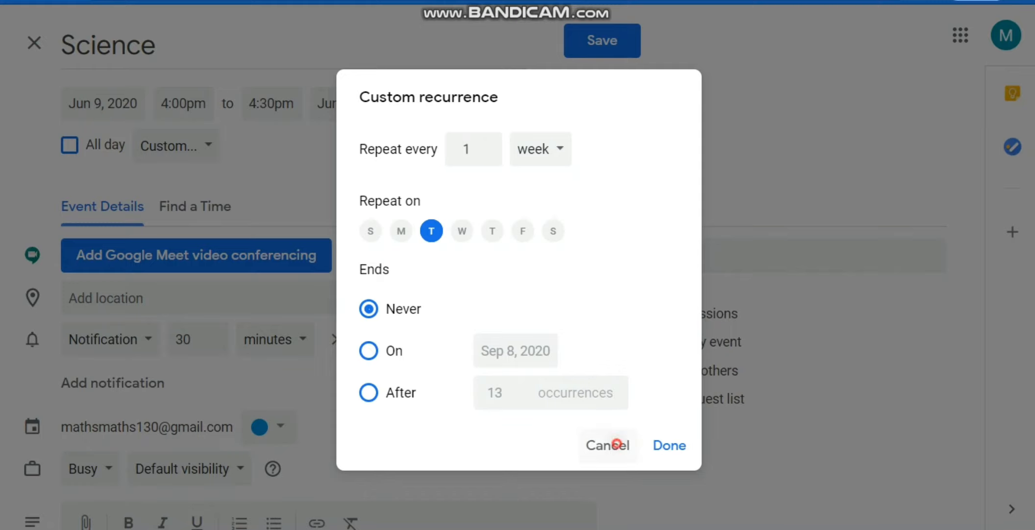
click(611, 444)
click(405, 262)
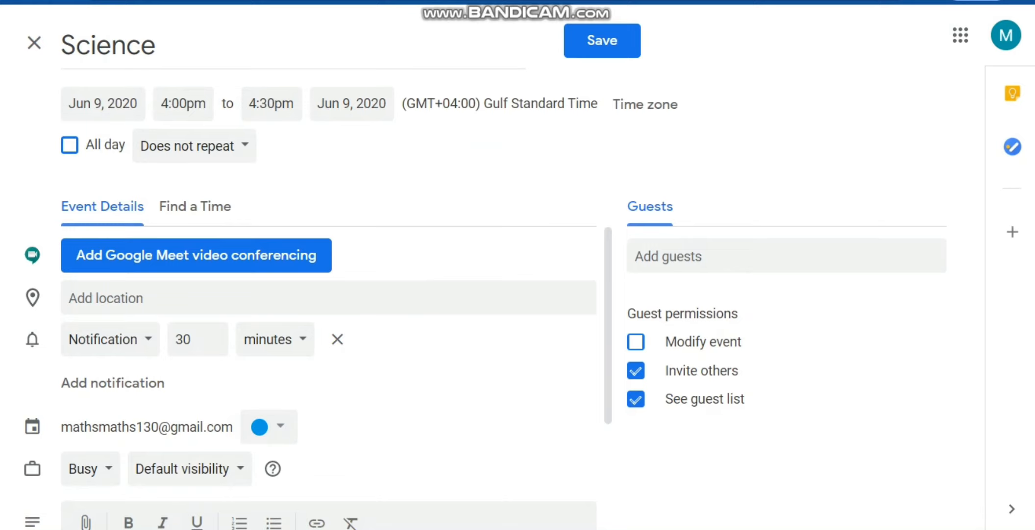
Make the Science event all-day and add Google Meet video conferencing to it
click(69, 145)
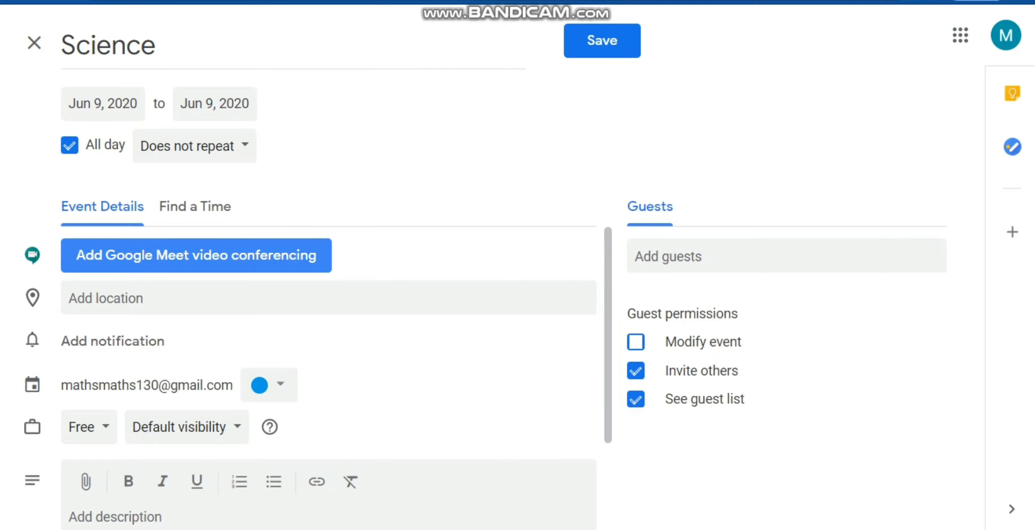
click(252, 257)
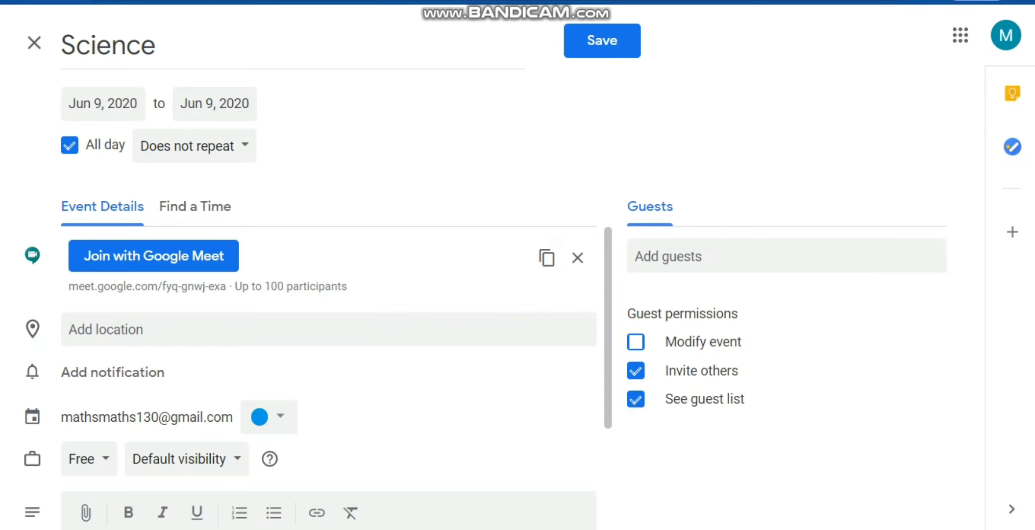
Copy the event's Google Meet link text and save the Science event
drag(68, 287, 350, 286)
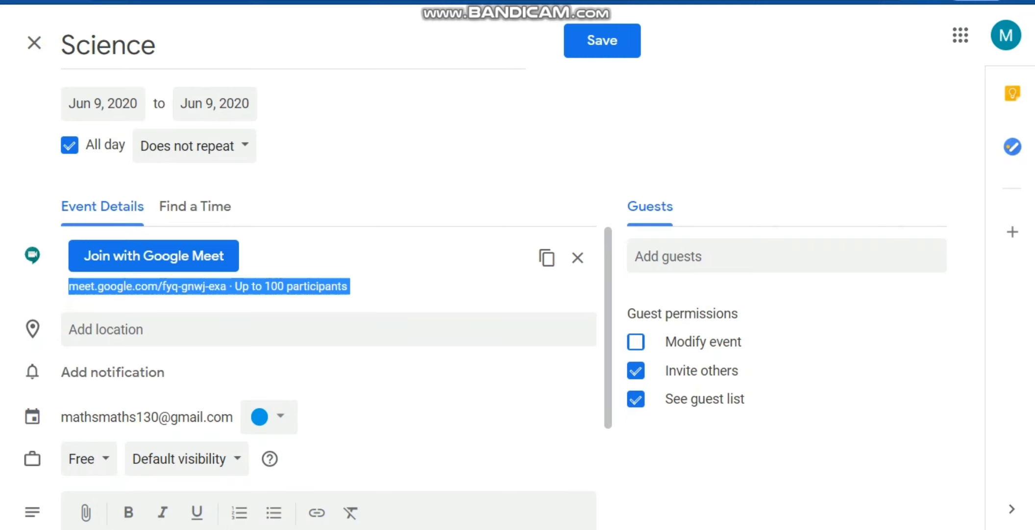
right_click(221, 287)
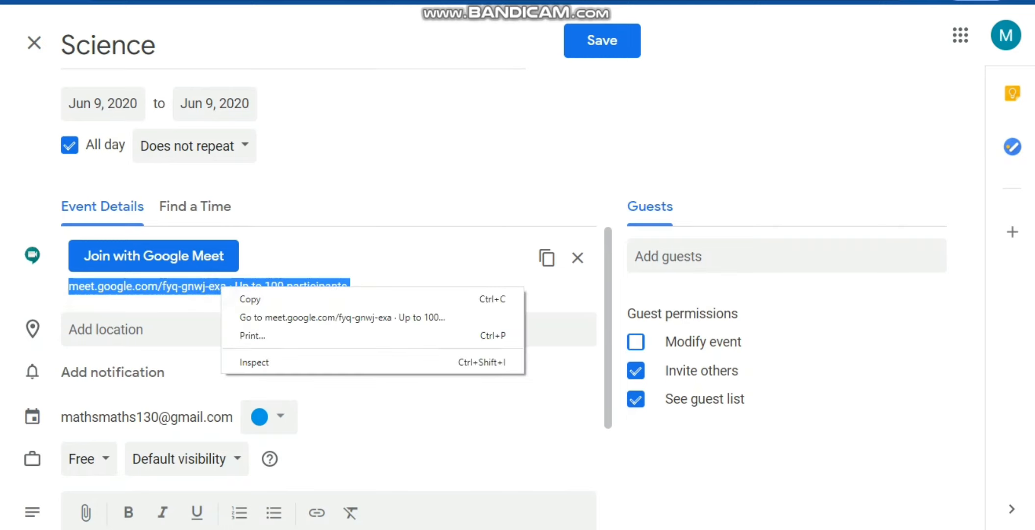
click(231, 297)
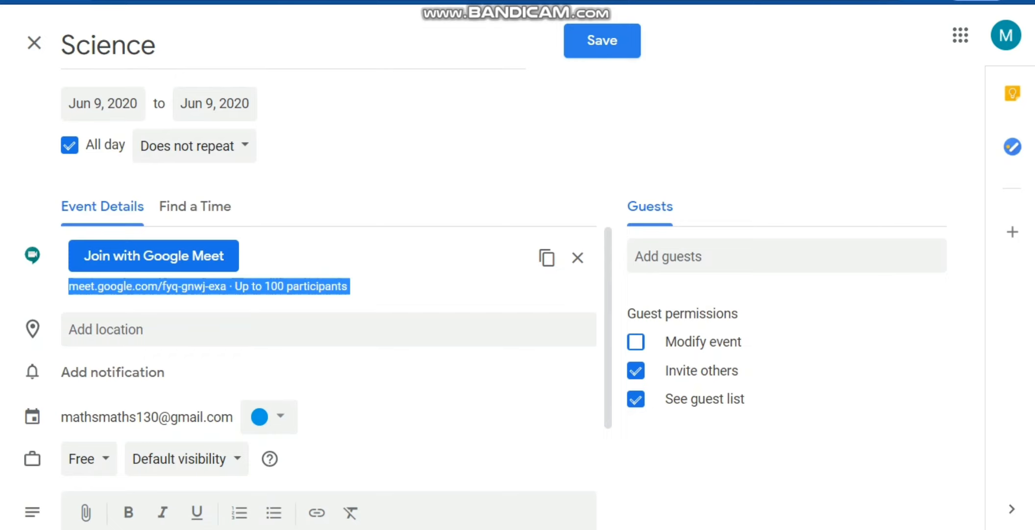
click(599, 41)
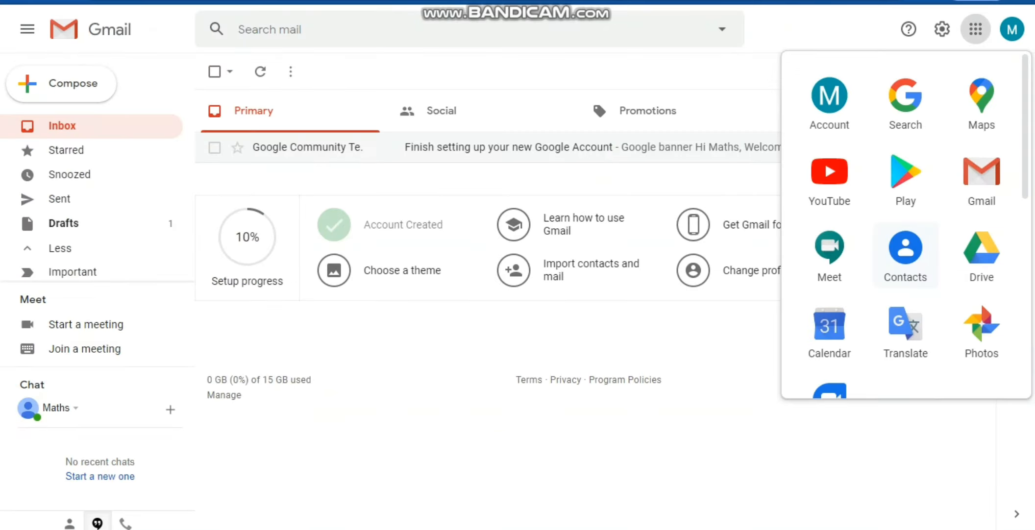
Start a new message in Gmail and look up the recipient by entering "ii"
key(Escape)
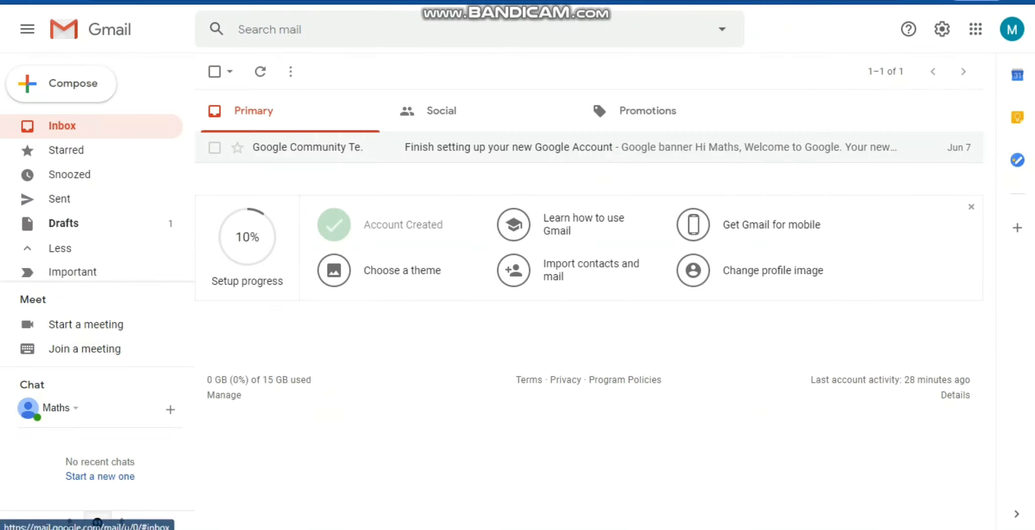
click(28, 83)
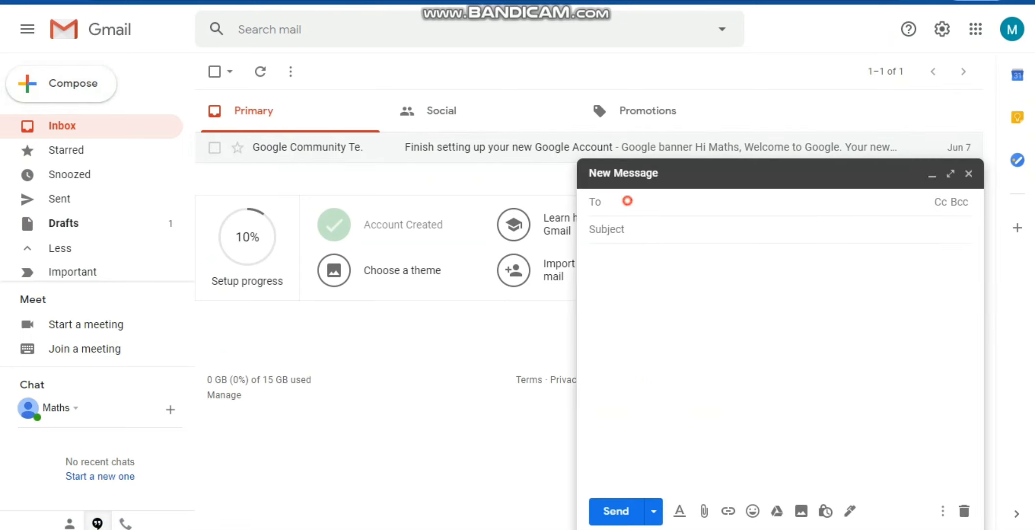
text(ii)
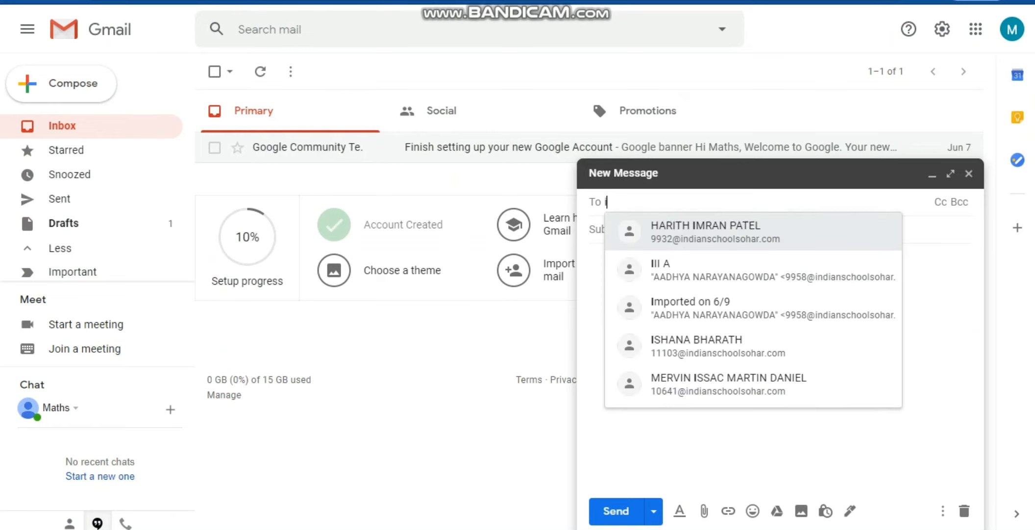